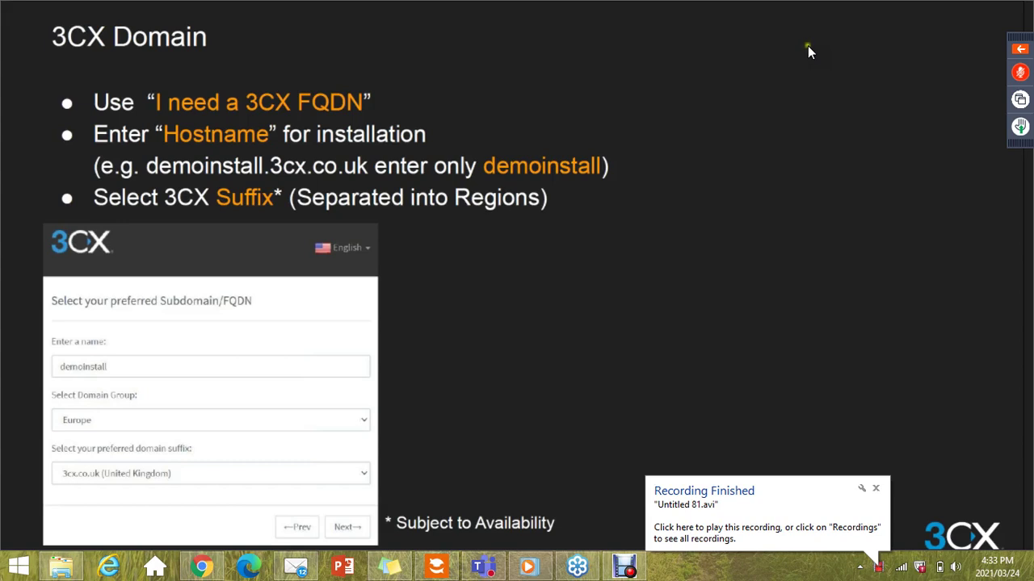
pyautogui.click(874, 488)
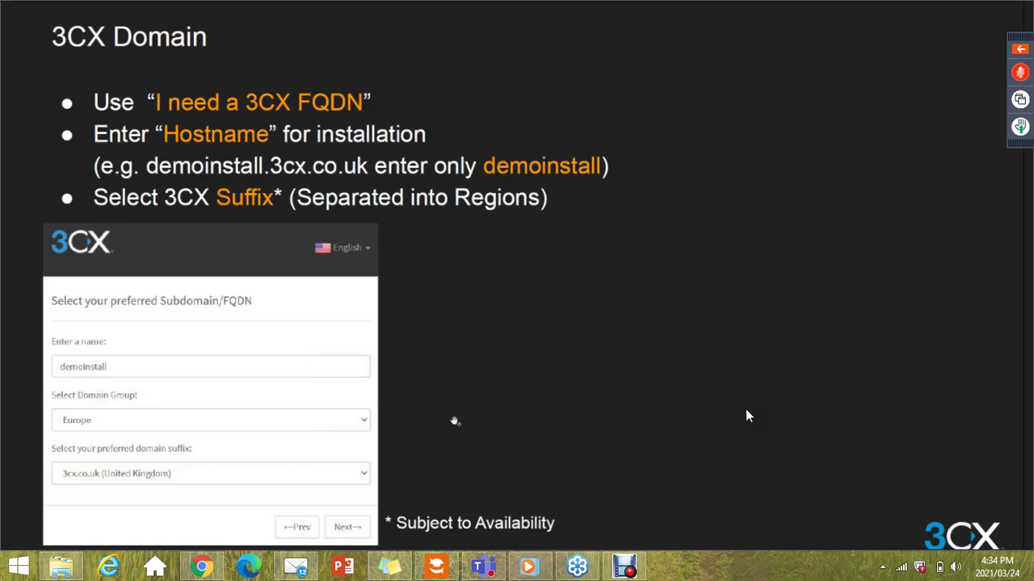
pyautogui.press('Right')
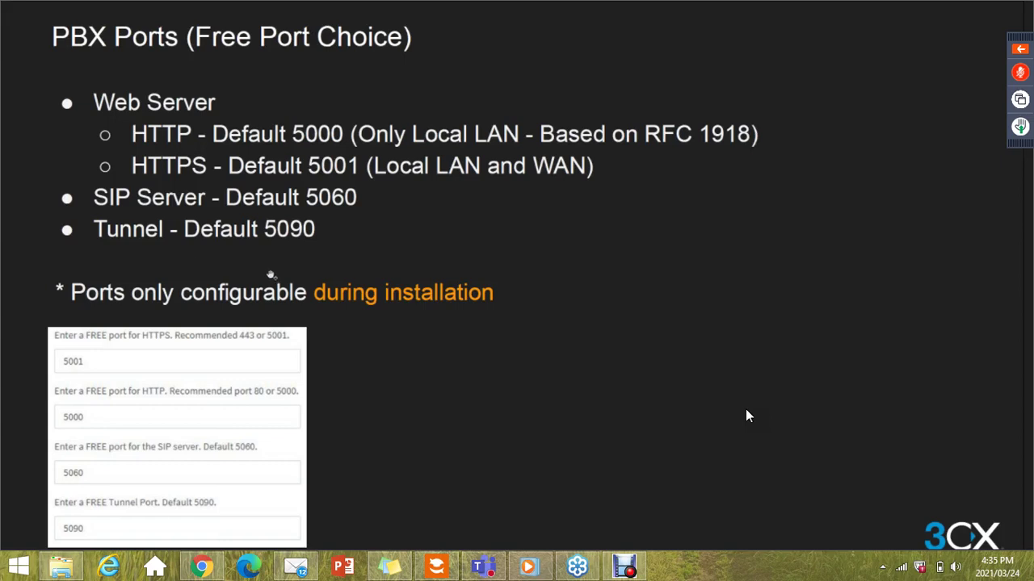
pyautogui.press('Right')
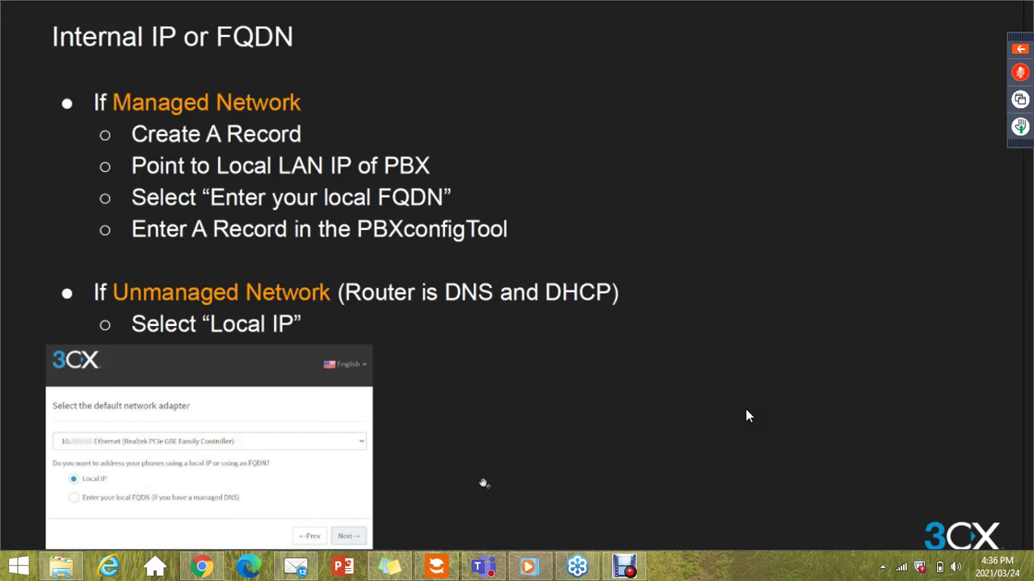
pyautogui.press('Right')
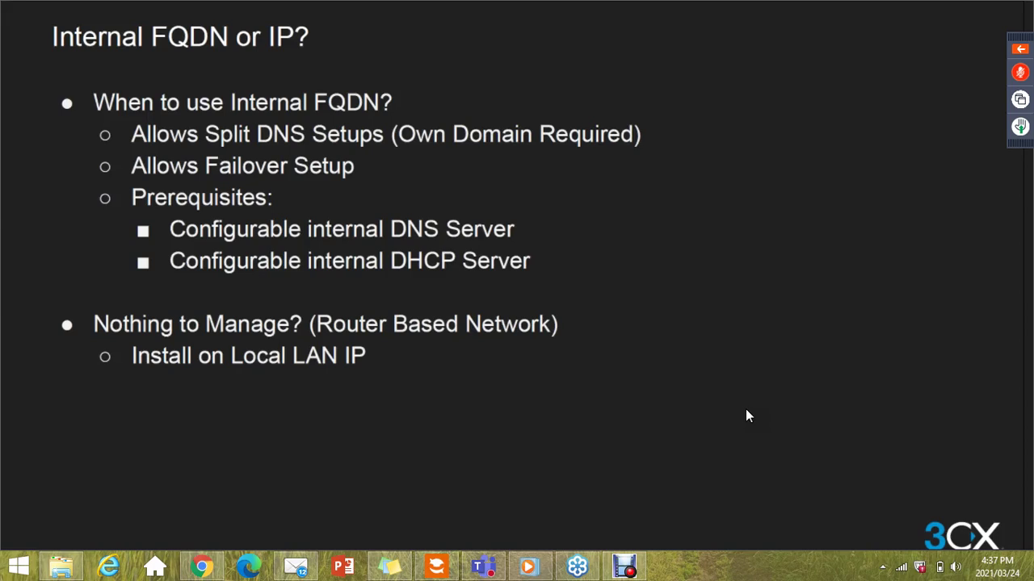
pyautogui.press('Right')
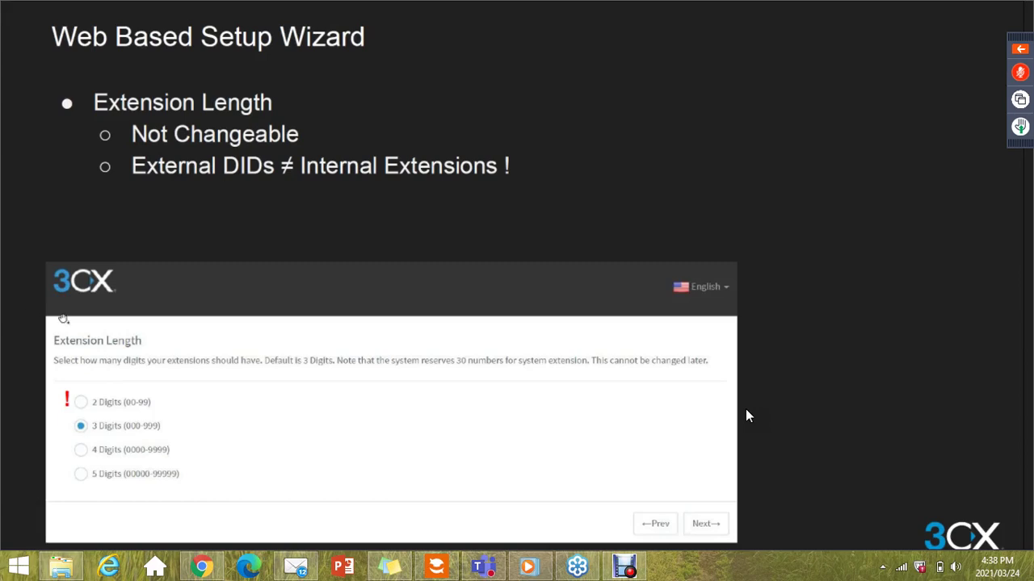
pyautogui.press('Right')
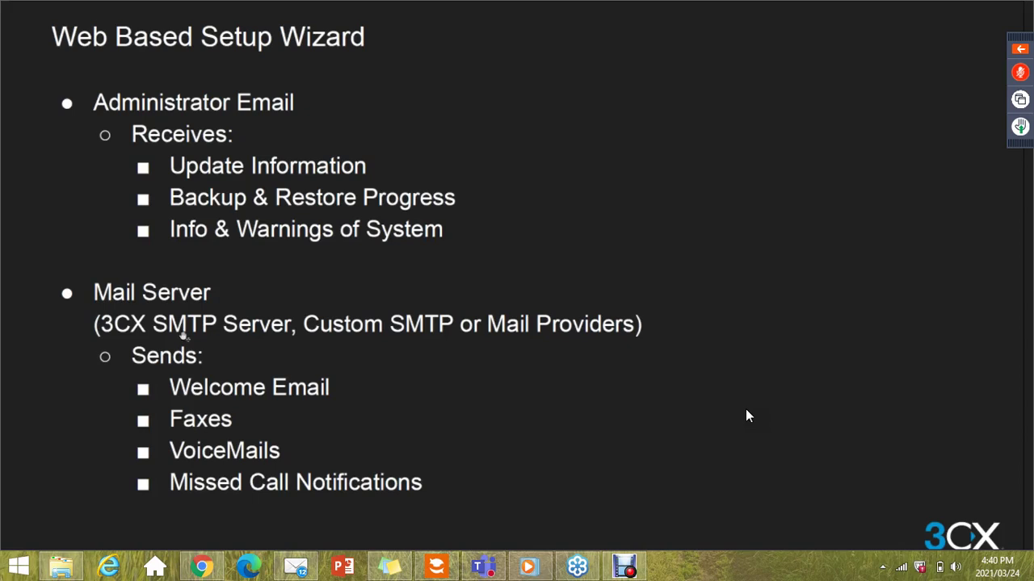
pyautogui.press('Right')
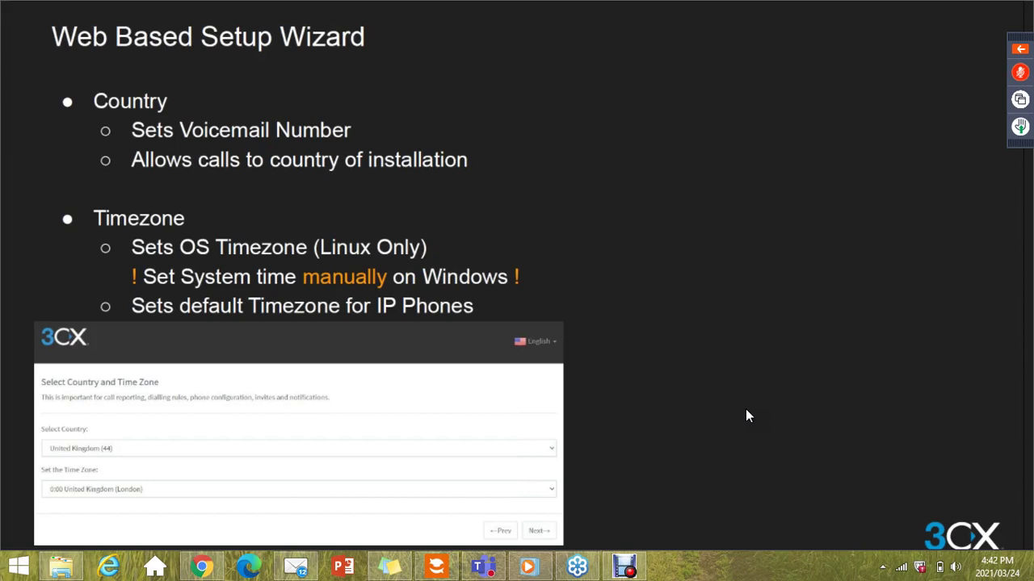
pyautogui.press('Right')
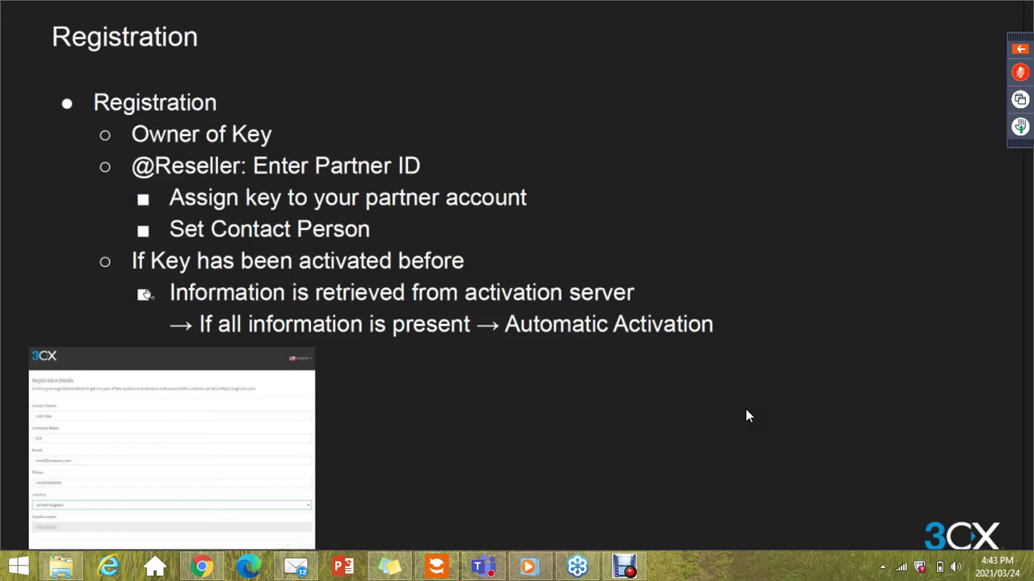
pyautogui.press('Right')
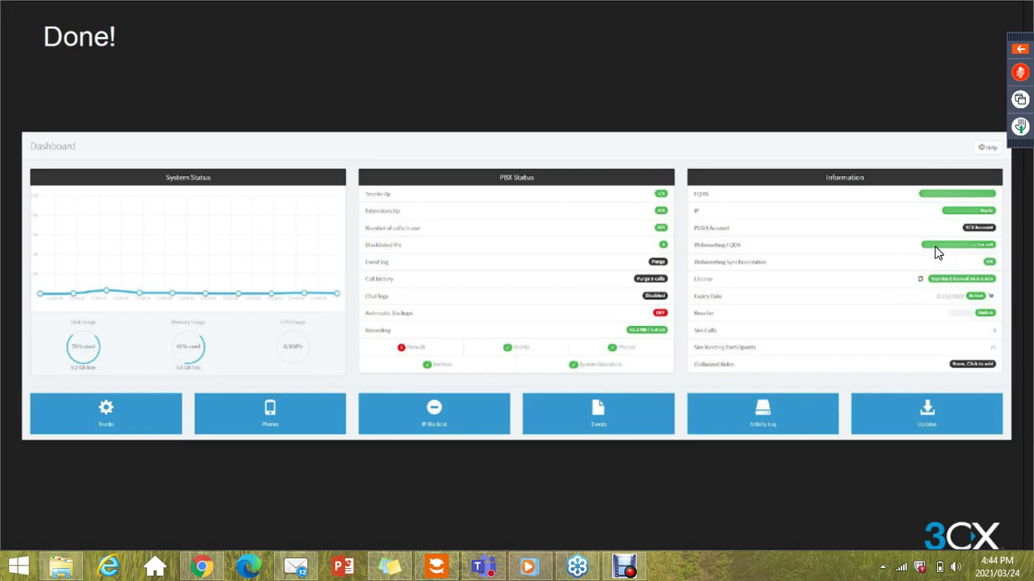
# Switch to the 3CX Phone System V16.0 setup and install it in the default Program Files folder.
pyautogui.hotkey('alt', 'Tab')
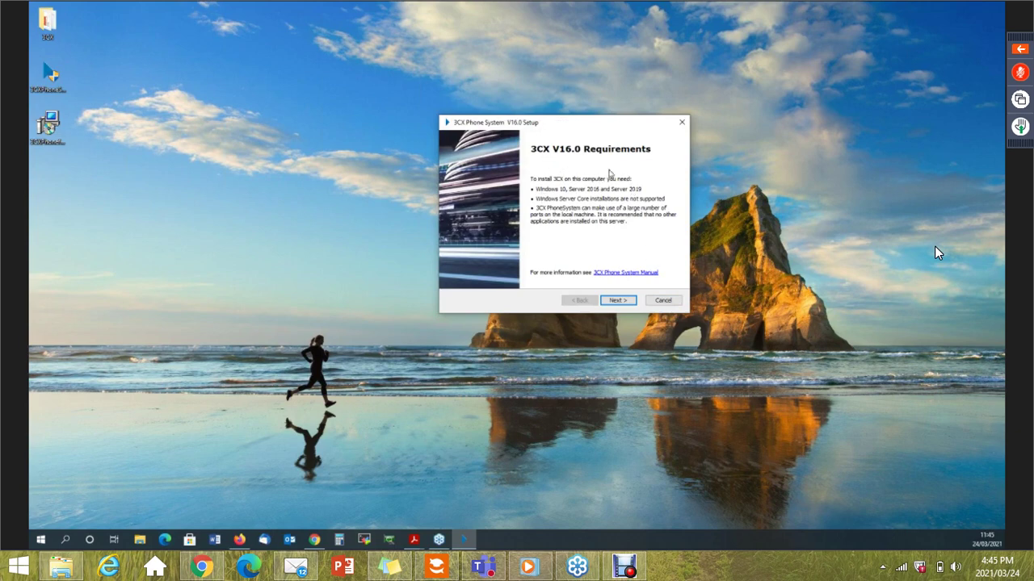
pyautogui.click(617, 301)
pyautogui.click(617, 301)
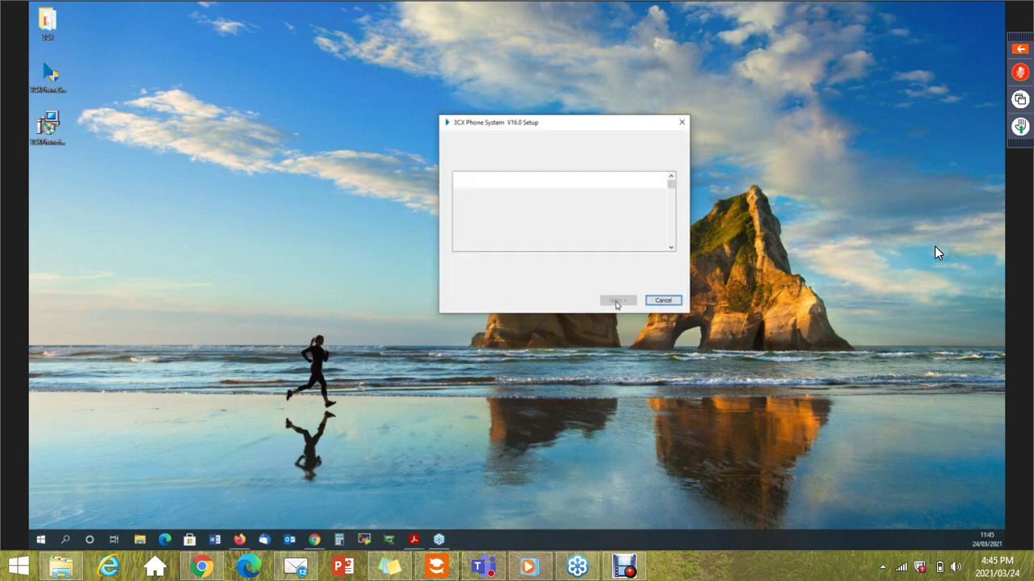
pyautogui.click(617, 301)
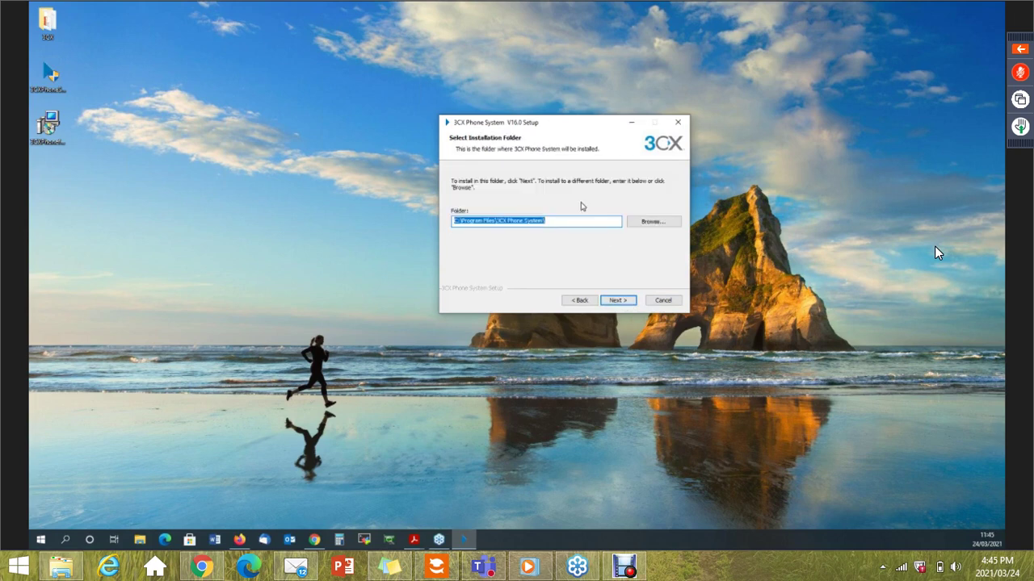
pyautogui.click(617, 301)
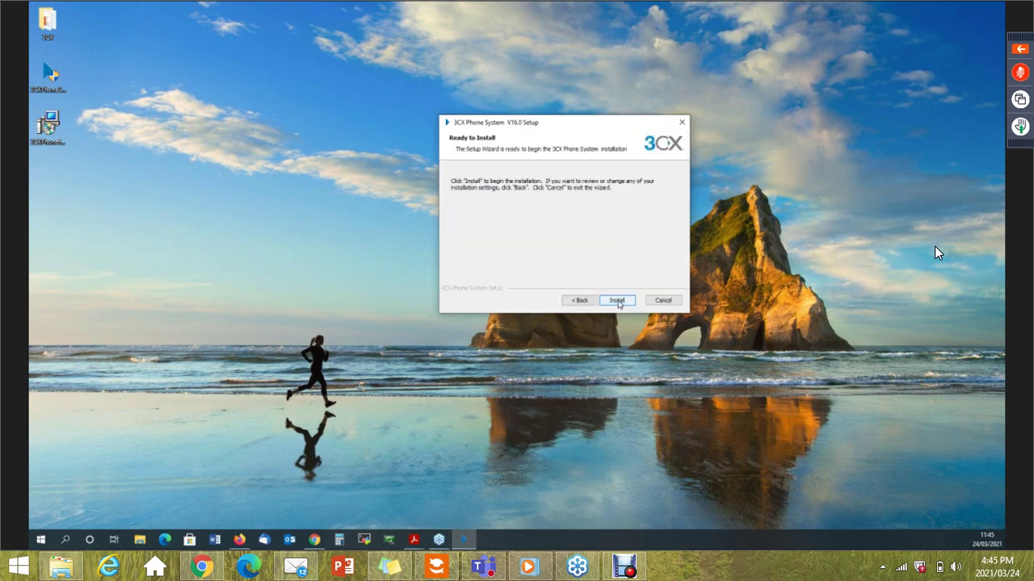
pyautogui.click(617, 301)
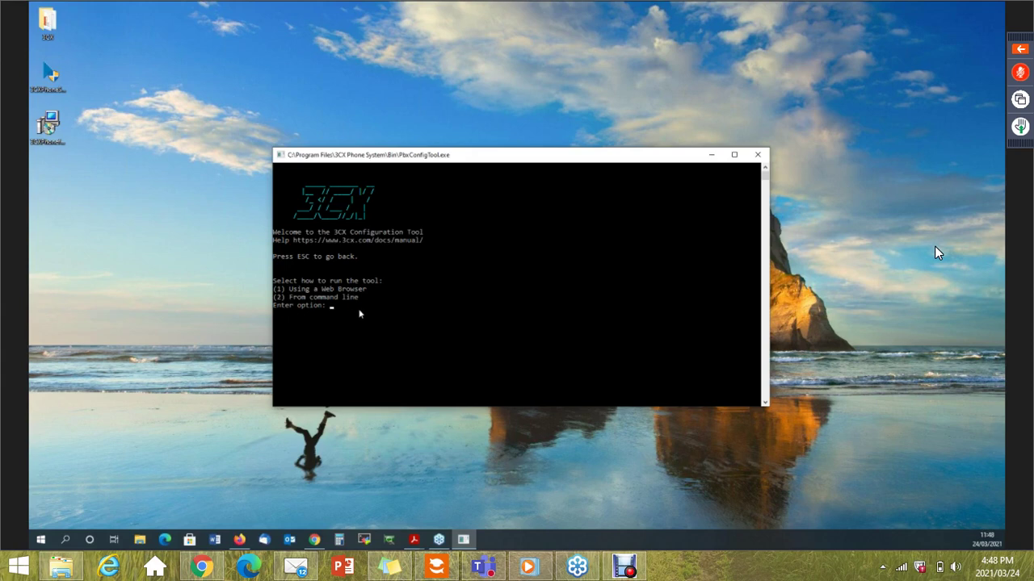
# Run the configuration tool using a web browser and begin a new 3CX Phone System install with the license key.
pyautogui.write('1')
pyautogui.press('Return')
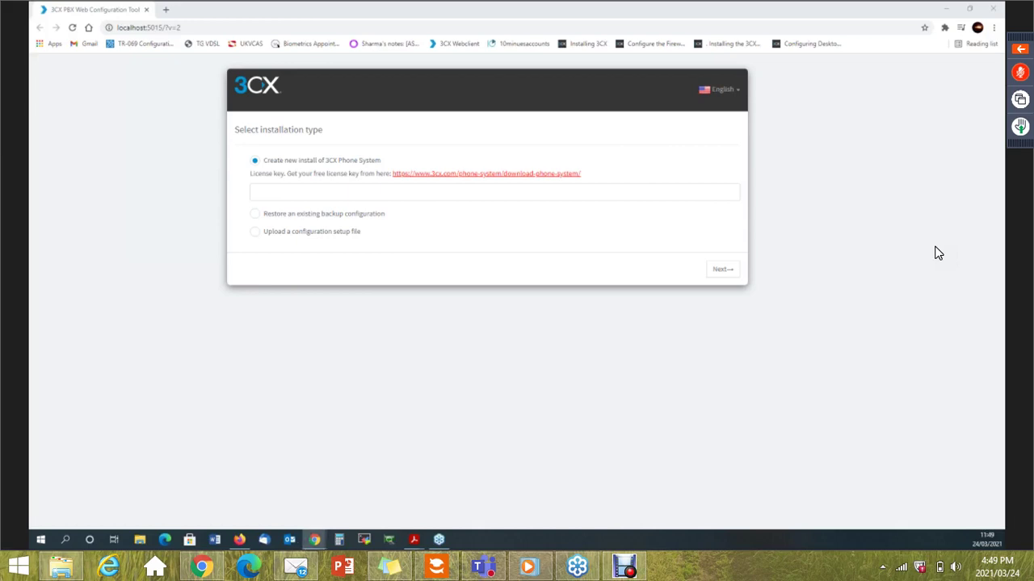
pyautogui.click(352, 195)
pyautogui.hotkey('ctrl', 'v')
pyautogui.click(719, 270)
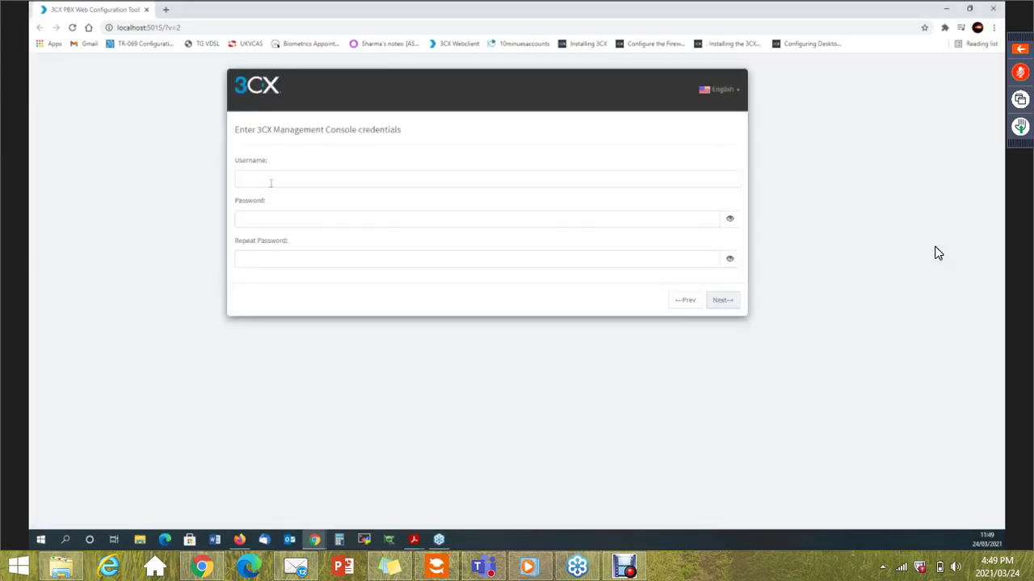
# Set the Management Console username to Admin, then enter and repeat the account password.
pyautogui.click(270, 181)
pyautogui.click(272, 201)
pyautogui.click(281, 219)
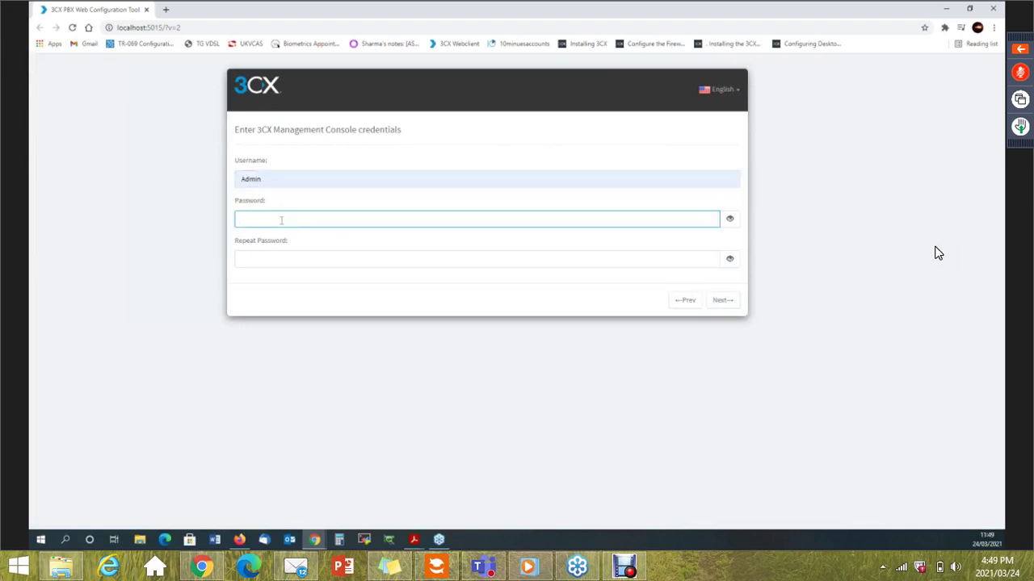
pyautogui.write('•••••••')
pyautogui.click(283, 259)
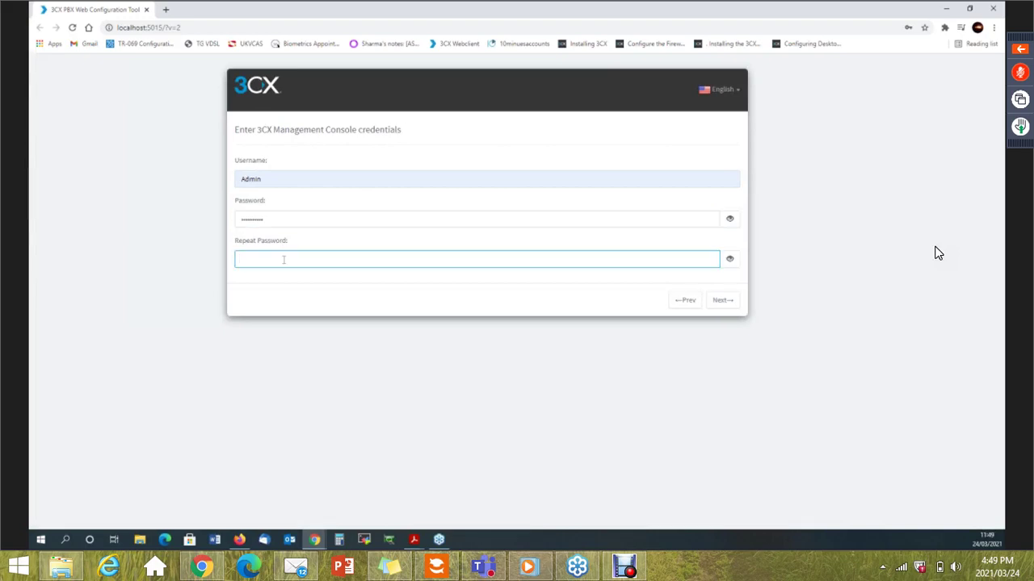
pyautogui.write('••••••••••')
pyautogui.click(732, 305)
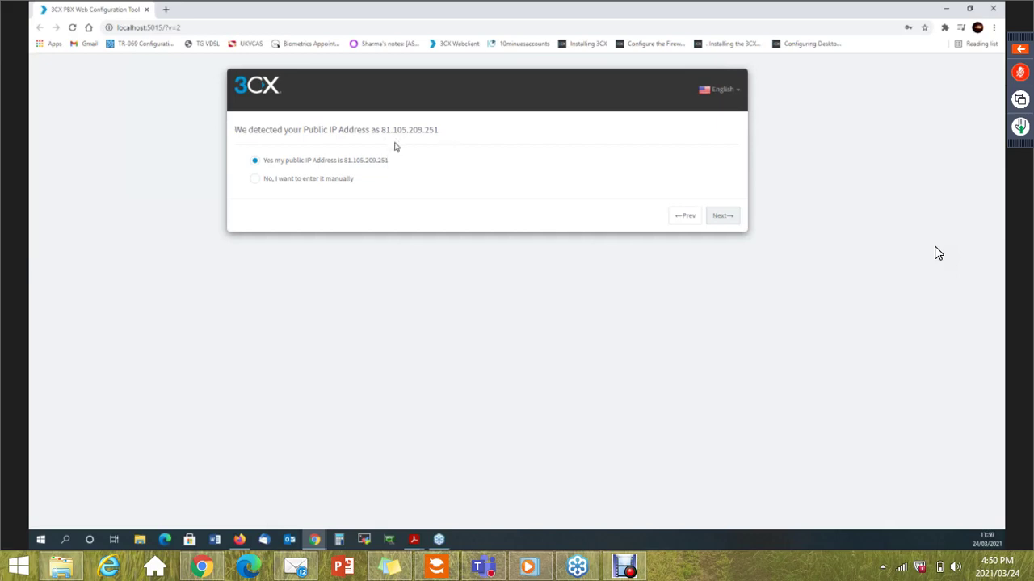
# Accept the detected public IP address and set its type to Dynamic IP.
pyautogui.click(720, 218)
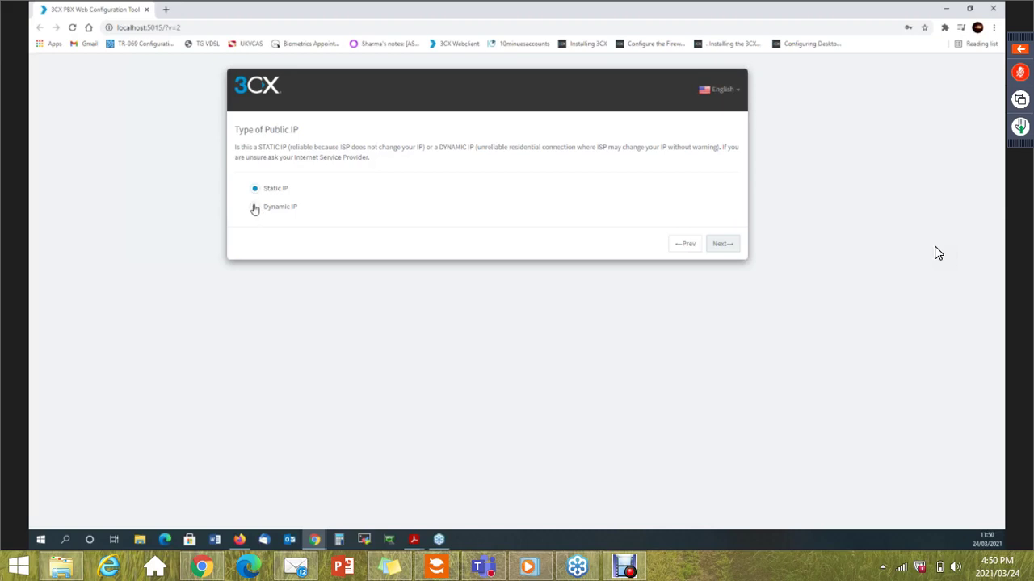
pyautogui.click(256, 208)
pyautogui.click(713, 249)
# Set the subdomain to demoinstall with domain group Europe and domain suffix 3cx.co.uk (United Kingdom).
pyautogui.click(286, 184)
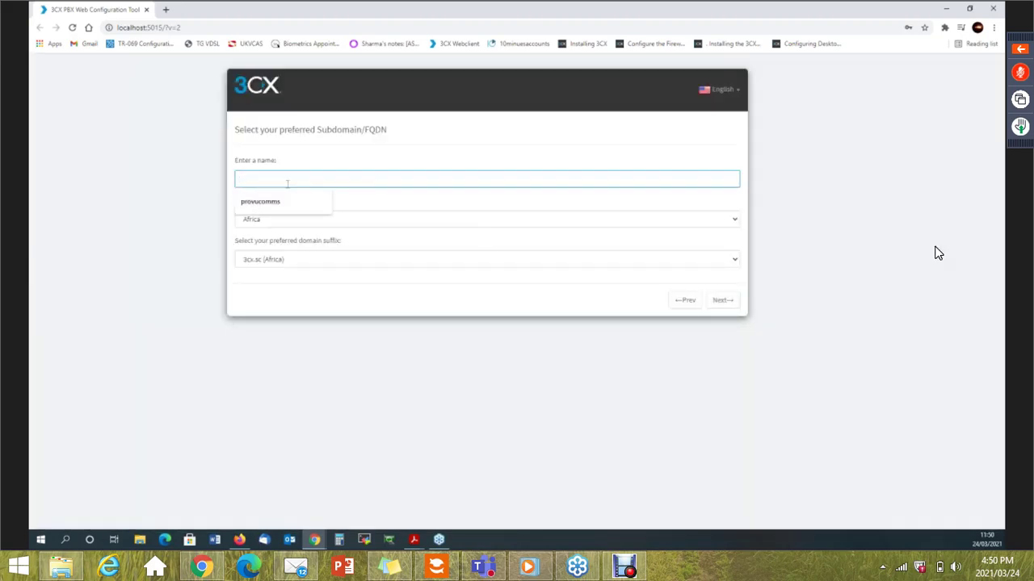
pyautogui.click(331, 222)
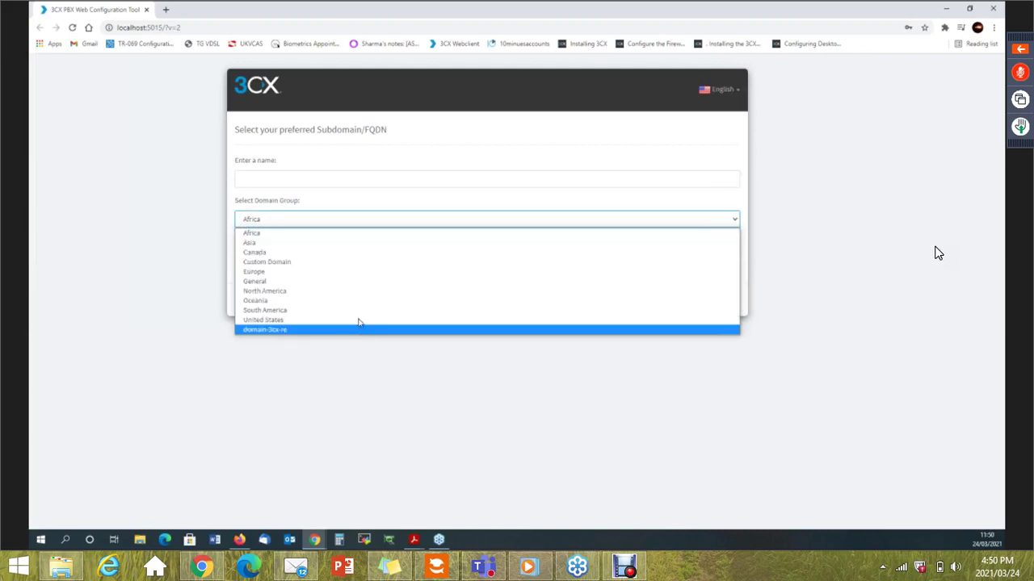
pyautogui.click(311, 272)
pyautogui.click(316, 260)
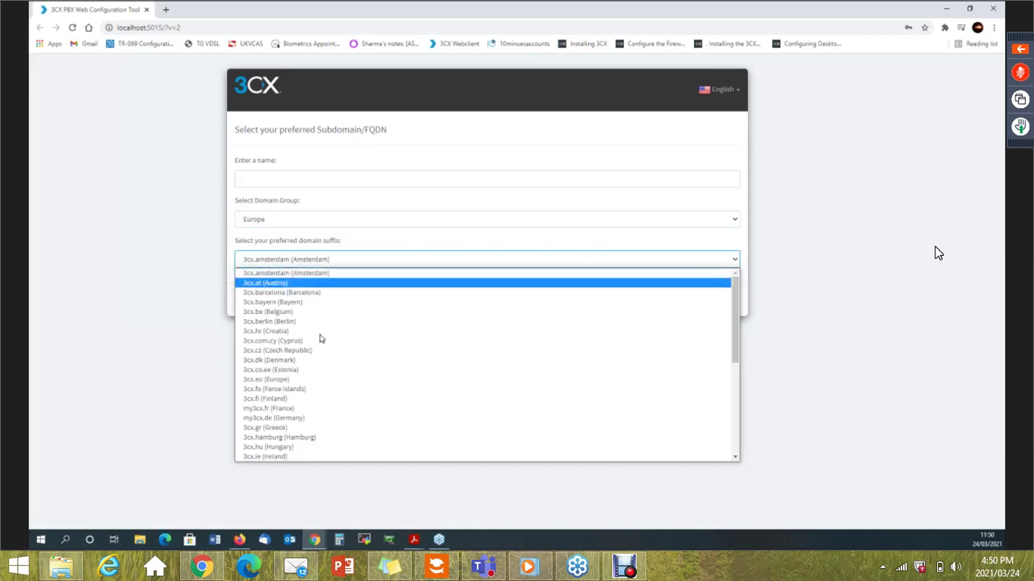
pyautogui.scroll(-3, 353, 392)
pyautogui.scroll(-3, 352, 392)
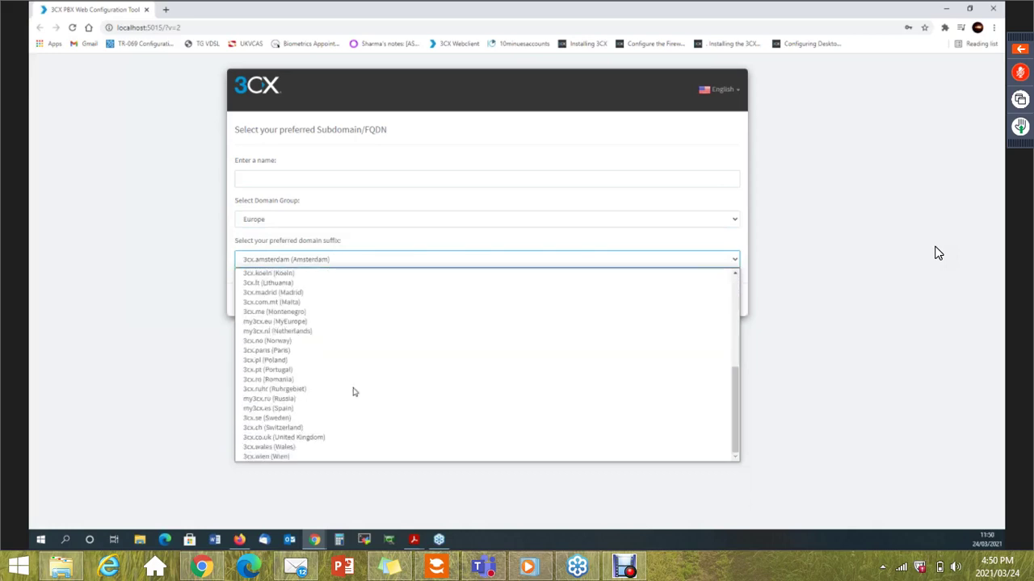
pyautogui.click(334, 440)
pyautogui.click(273, 178)
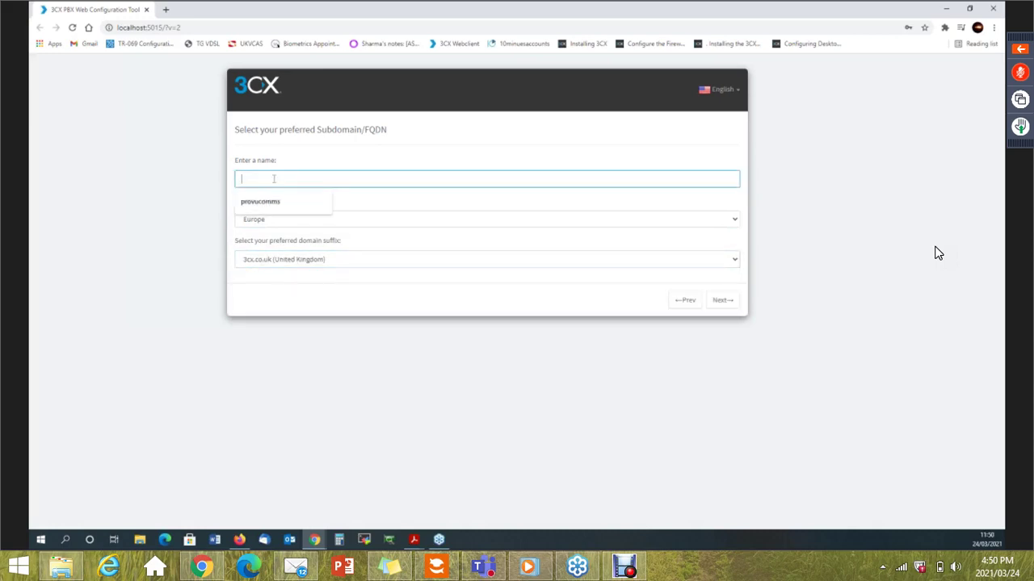
pyautogui.write('demoinstall')
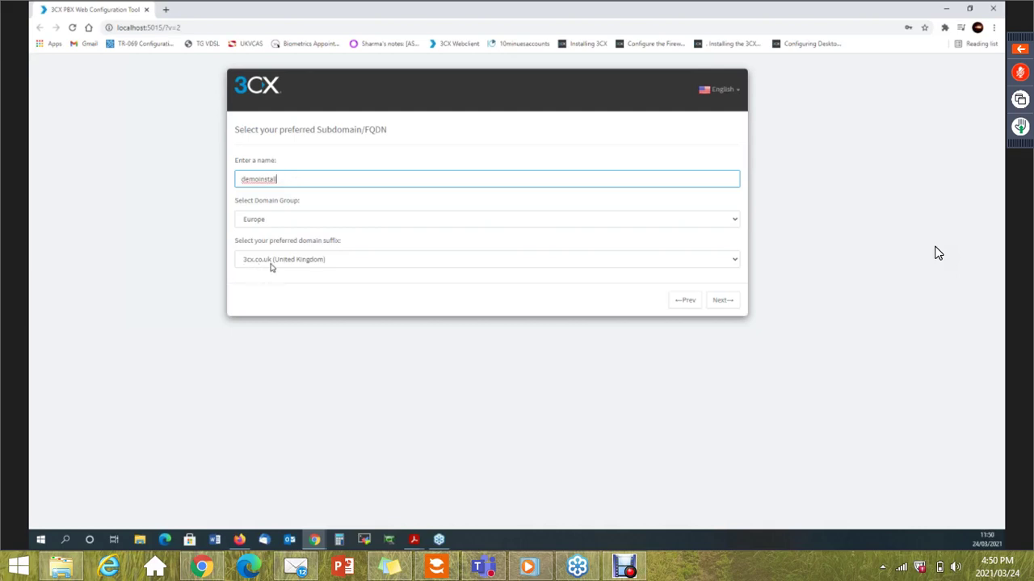
pyautogui.click(725, 305)
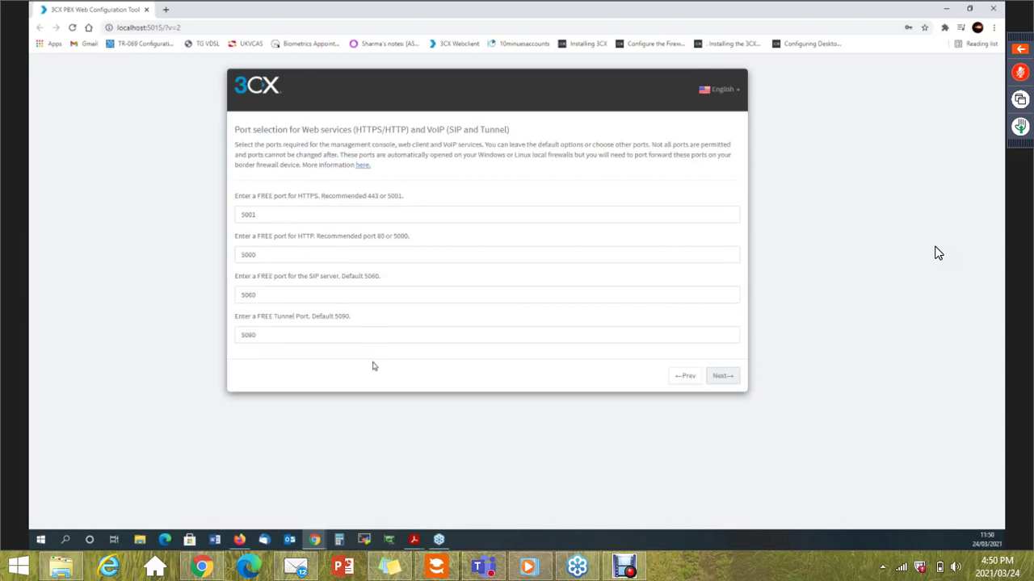
# Accept the default ports 5001 for HTTPS, 5000 for HTTP, 5060 for SIP and 5090 for the tunnel.
pyautogui.doubleClick(296, 298)
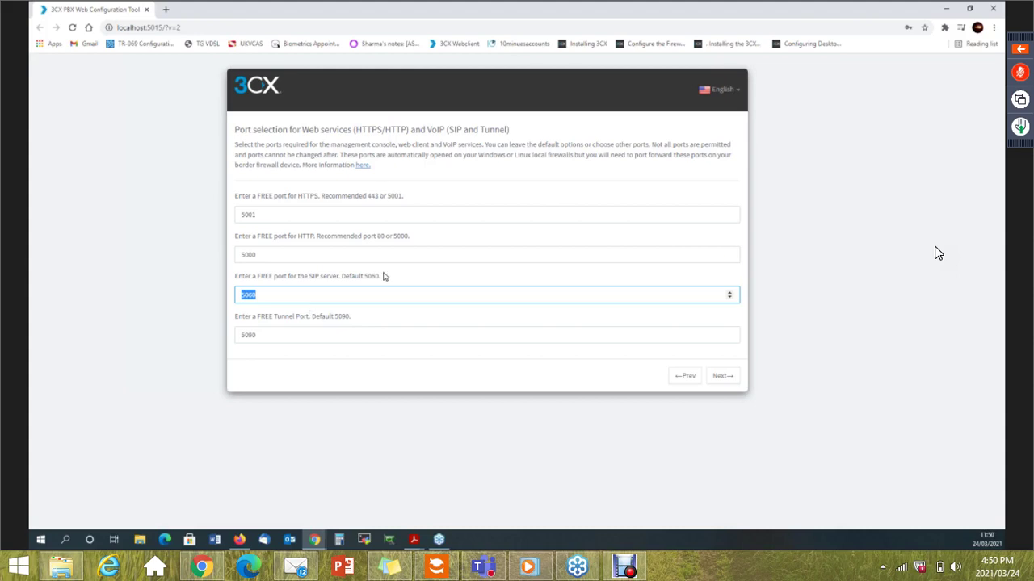
pyautogui.press('End')
pyautogui.press('Tab')
pyautogui.hotkey('shift', 'Tab')
pyautogui.click(715, 378)
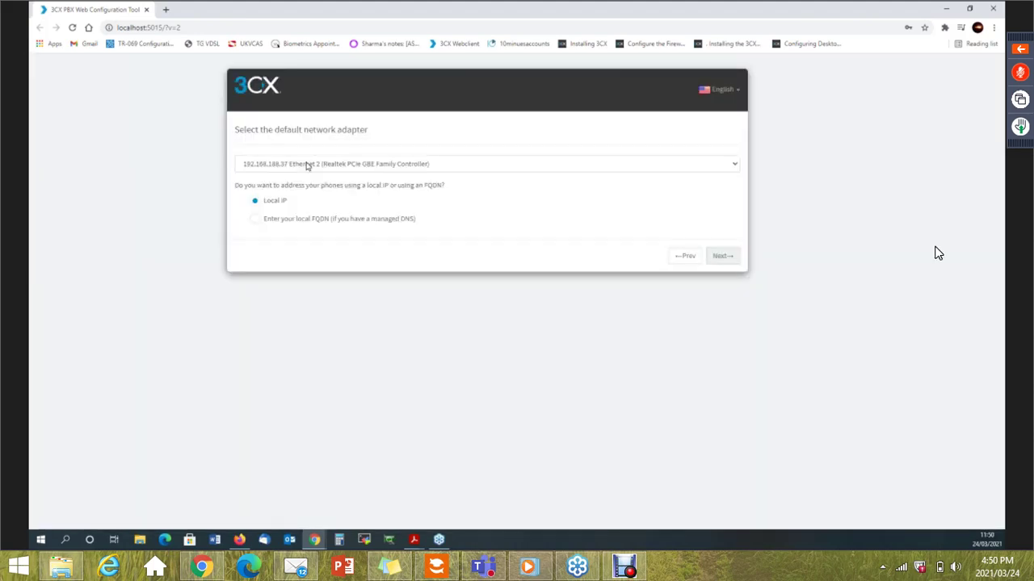
# Choose Ethernet 2 (Realtek PCIe GBE Family Controller) as default network adapter and address the phones by Local IP.
pyautogui.click(306, 165)
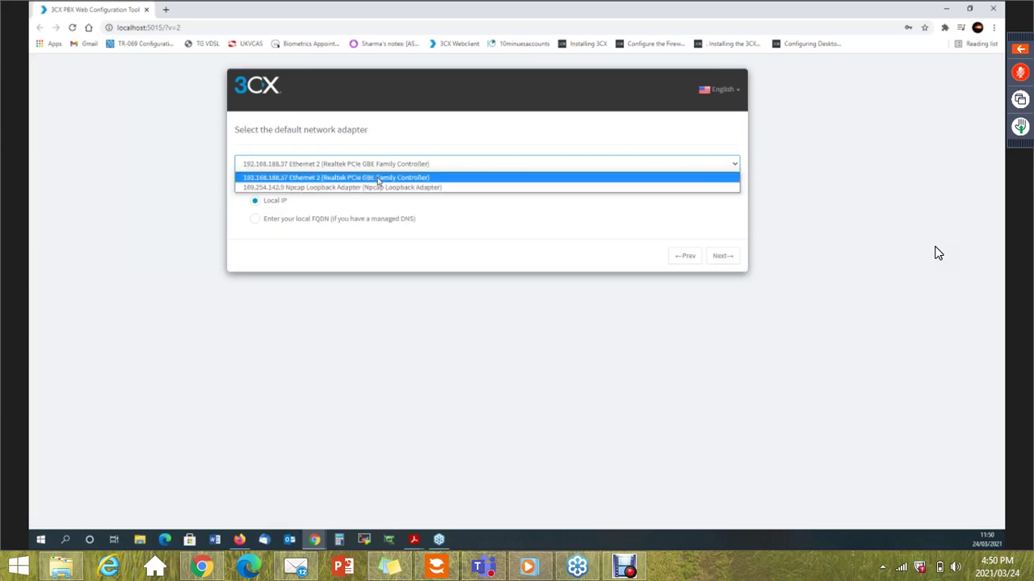
pyautogui.click(337, 177)
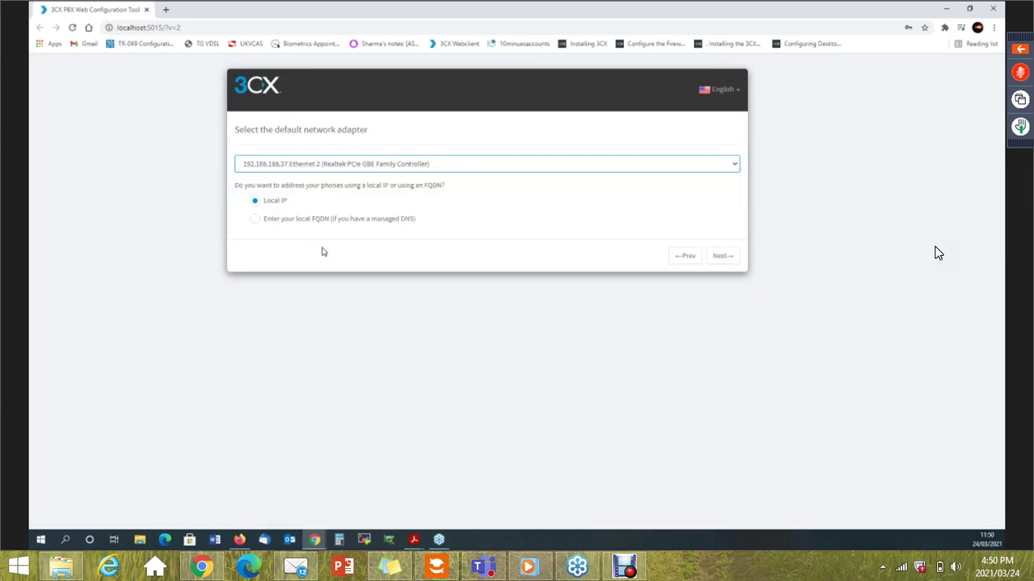
pyautogui.click(261, 223)
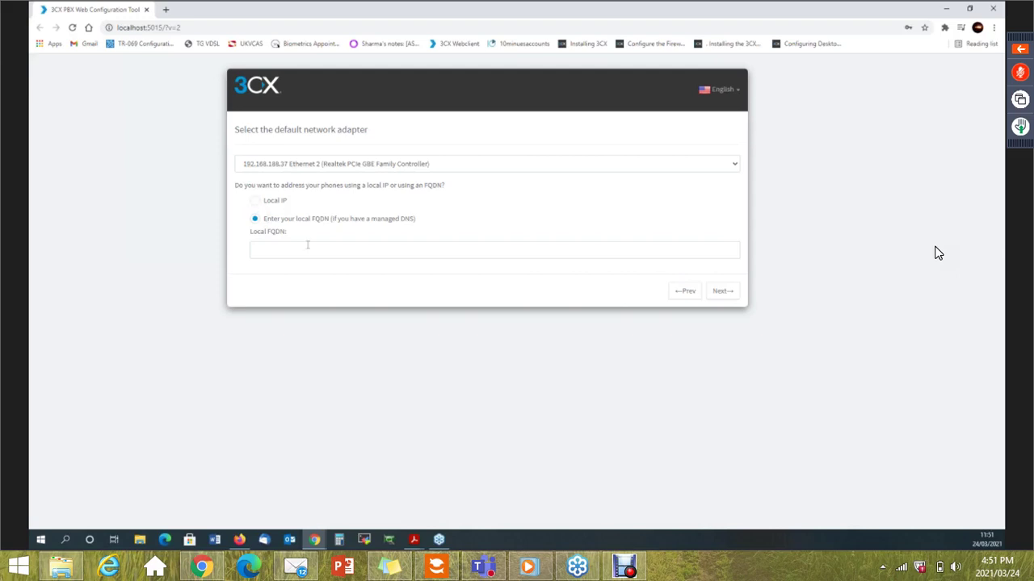
pyautogui.click(260, 204)
pyautogui.click(724, 259)
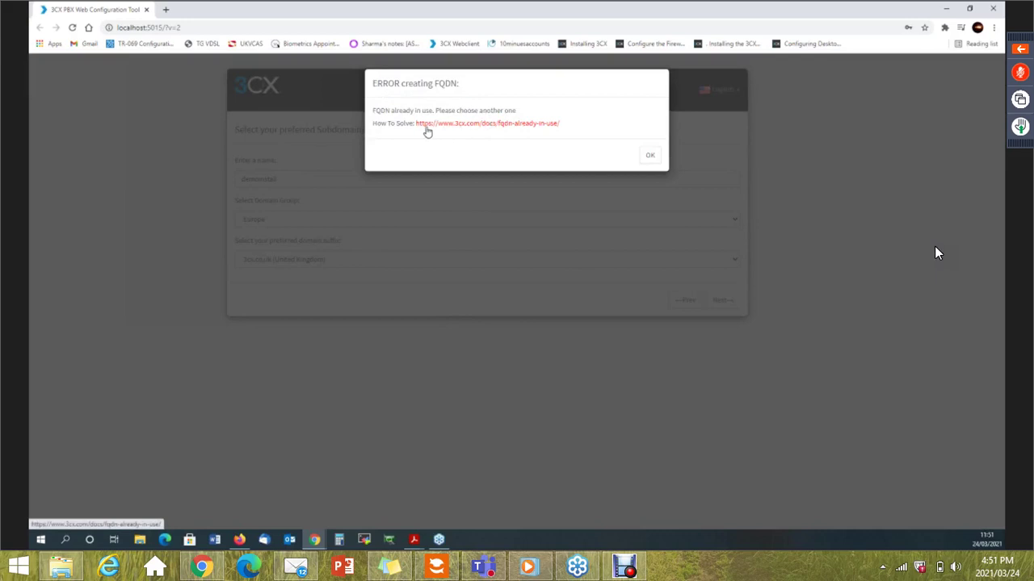
# Change the subdomain name to provutraining and try to create the FQDN with the existing port and network adapter settings.
pyautogui.click(646, 157)
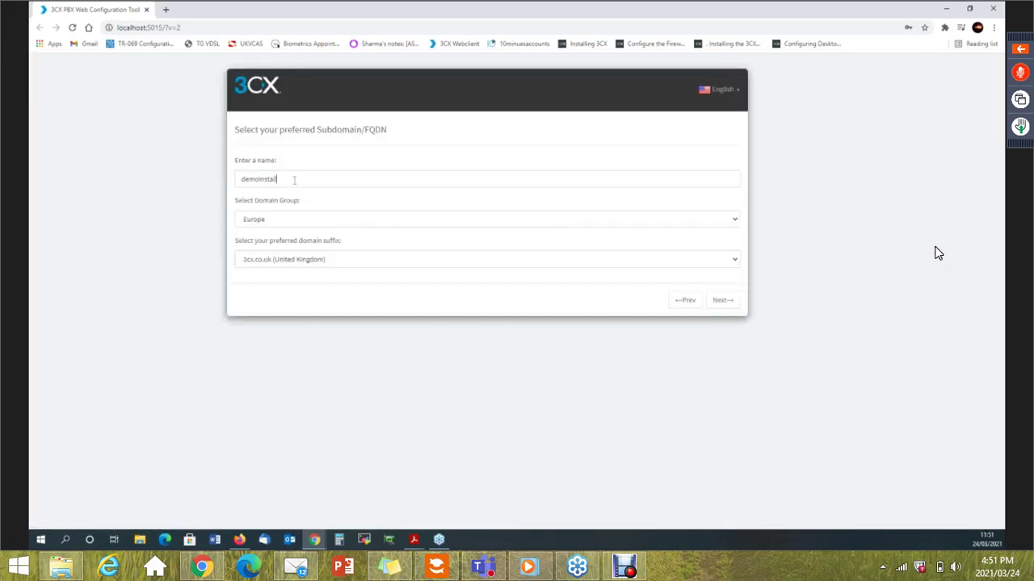
pyautogui.moveTo(297, 179); pyautogui.dragTo(160, 181)
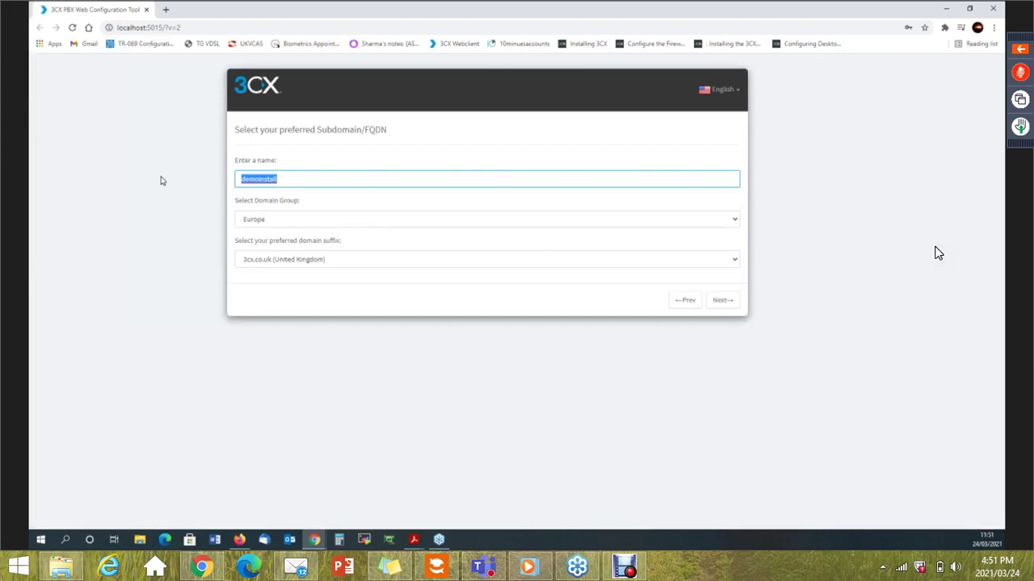
pyautogui.write('pro')
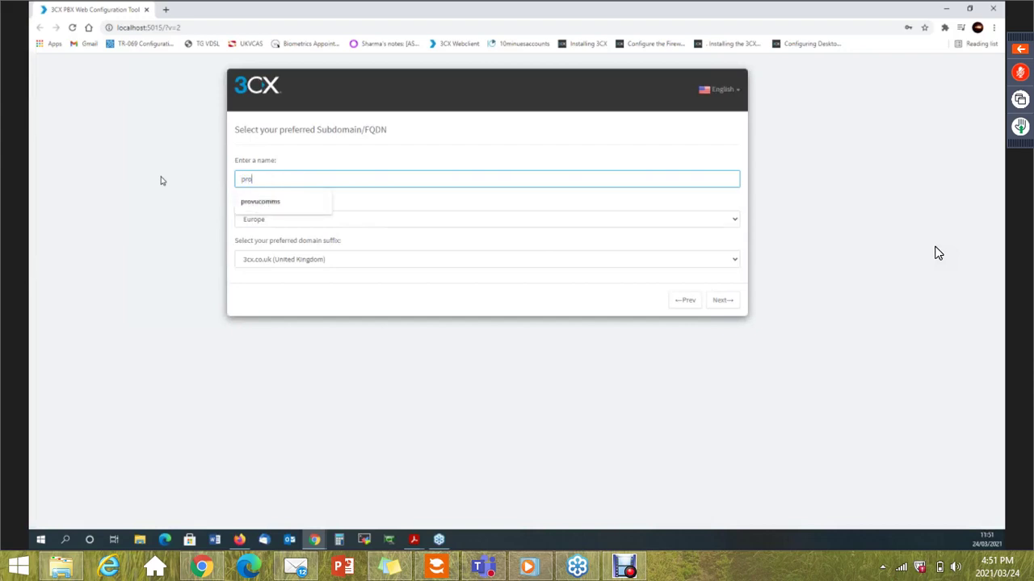
pyautogui.write('vutraining')
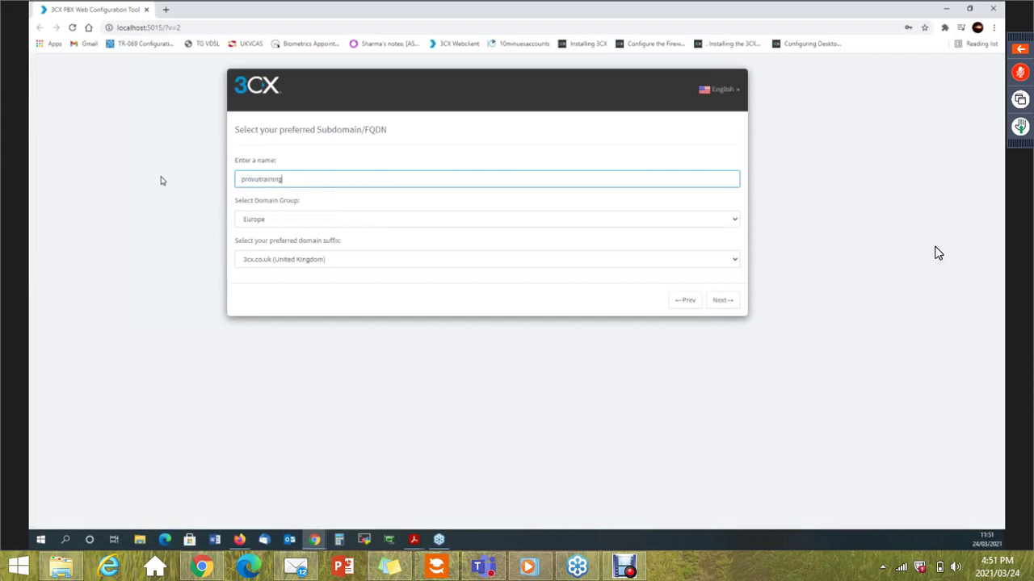
pyautogui.click(715, 302)
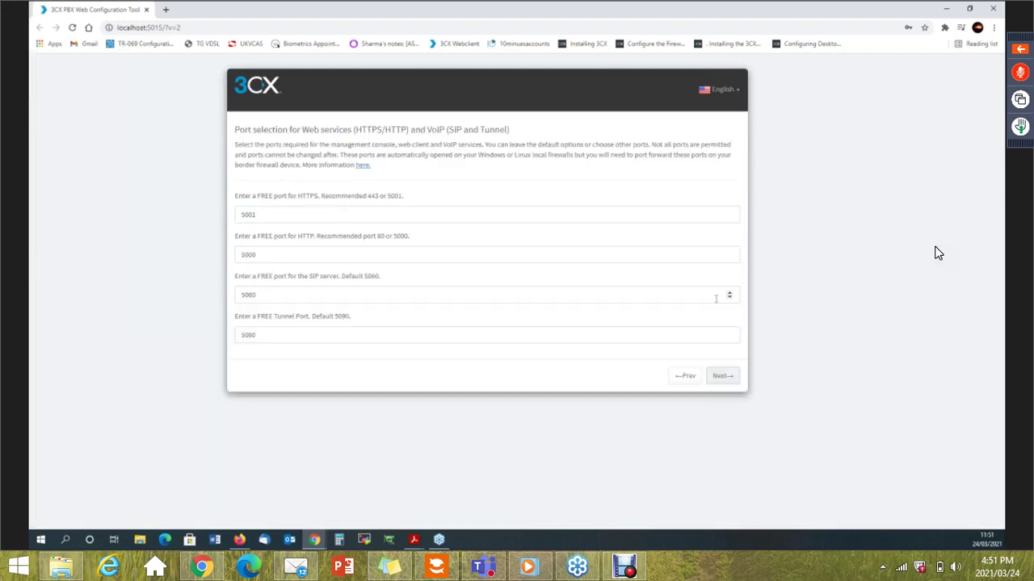
pyautogui.click(724, 385)
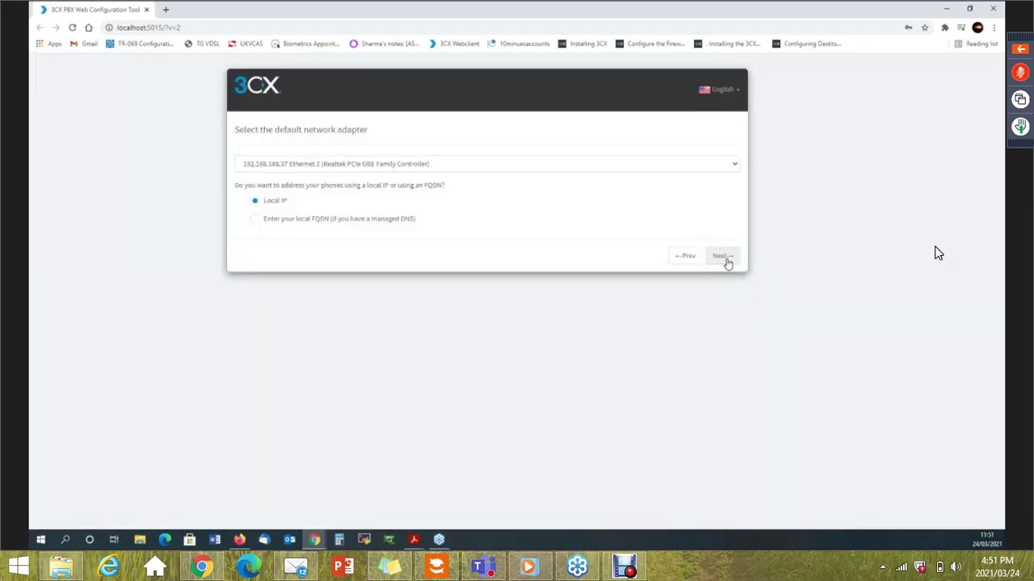
pyautogui.click(726, 260)
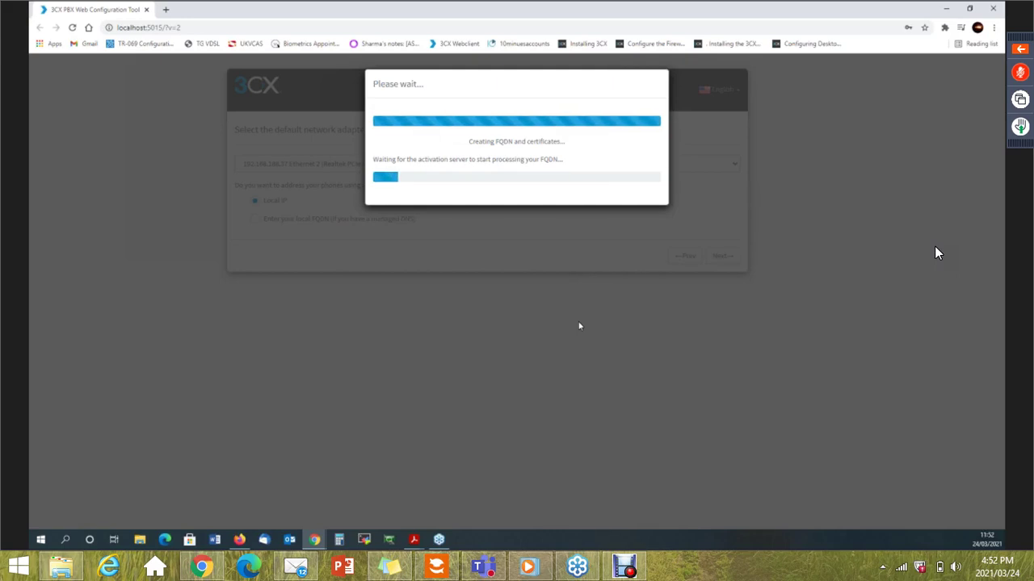
# Set the subdomain name to provutraining1 and resubmit the FQDN creation, keeping the same ports, network adapter and Local IP option.
pyautogui.click(650, 156)
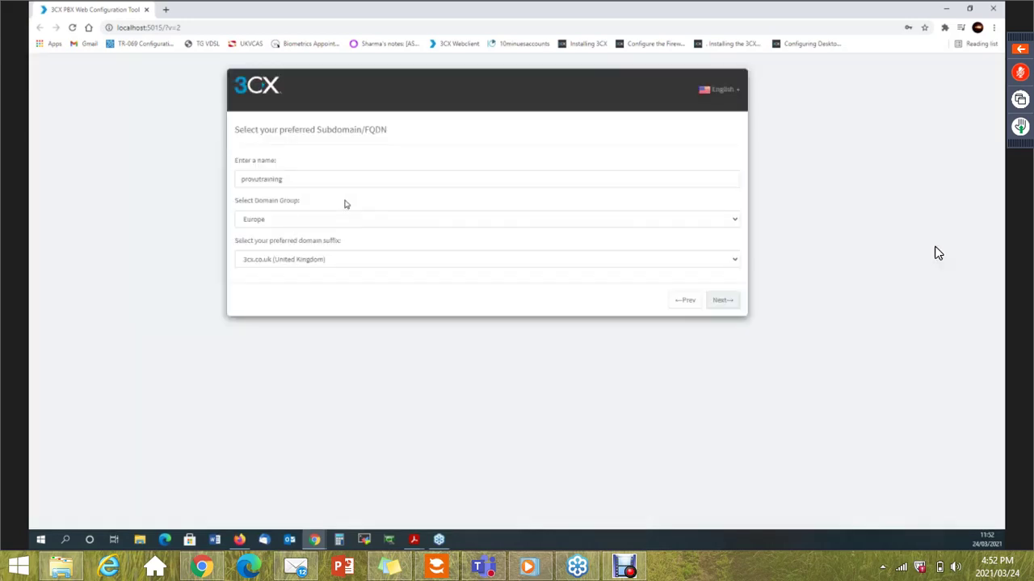
pyautogui.click(293, 178)
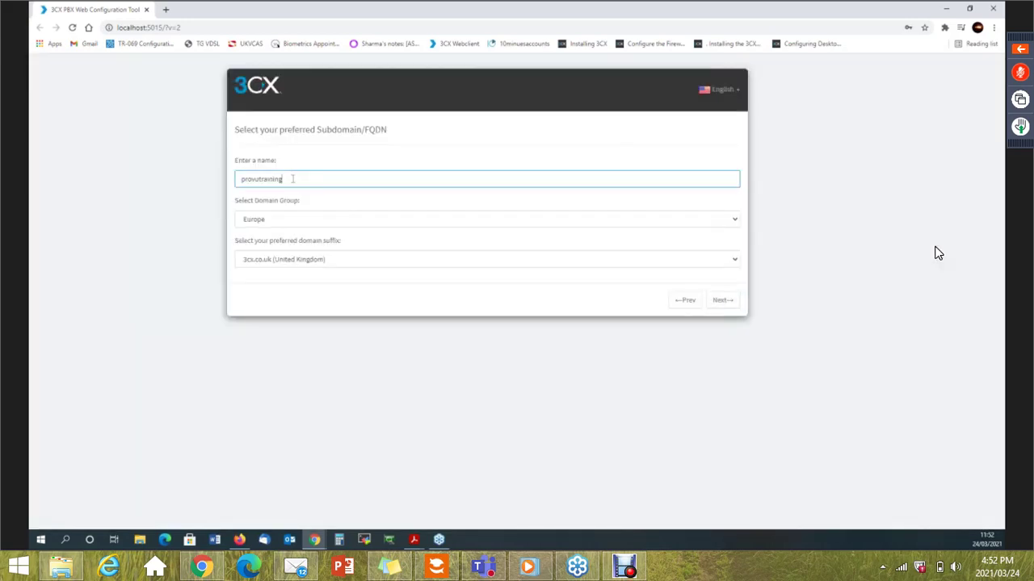
pyautogui.write('1')
pyautogui.click(723, 299)
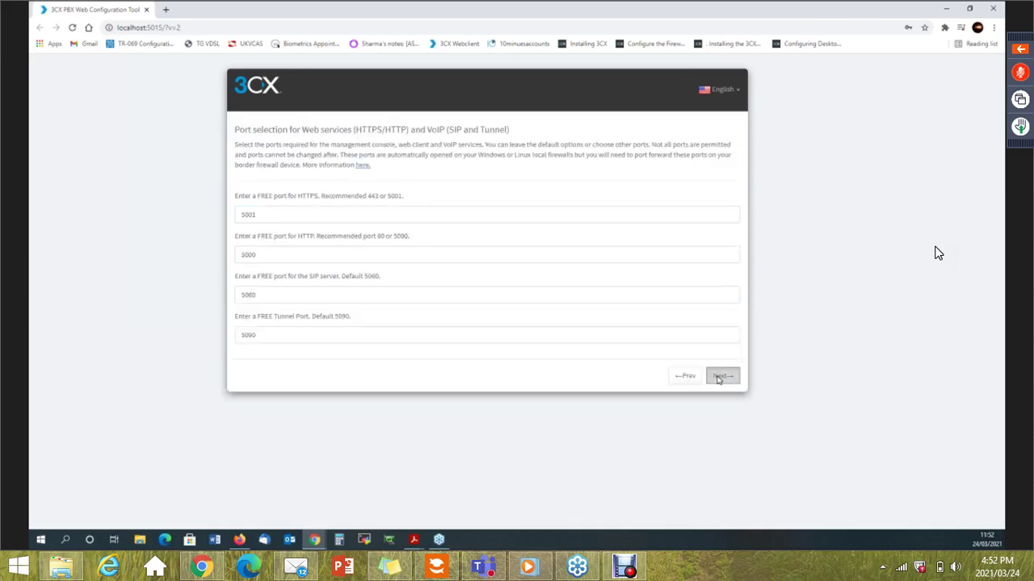
pyautogui.click(721, 377)
pyautogui.click(719, 257)
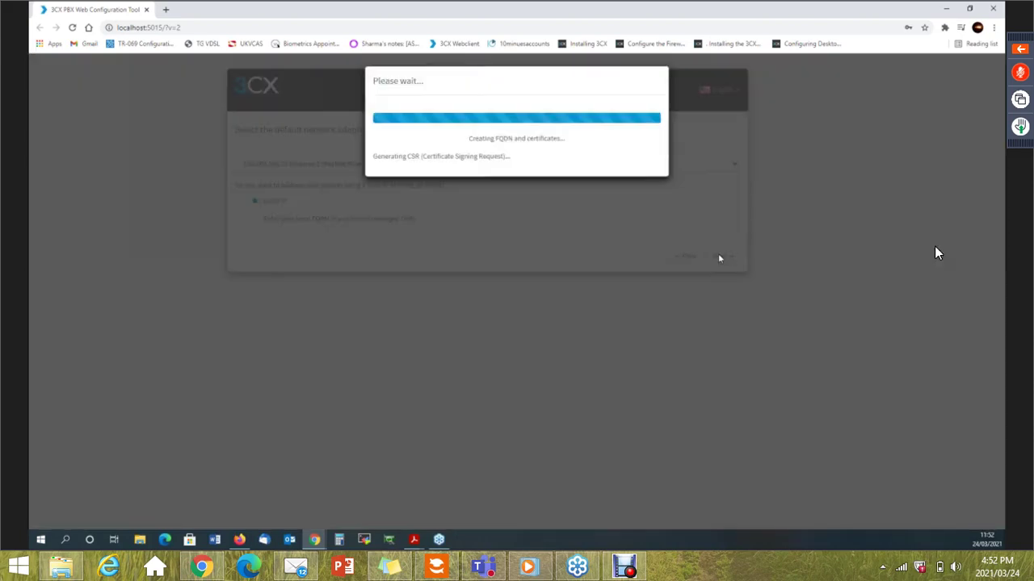